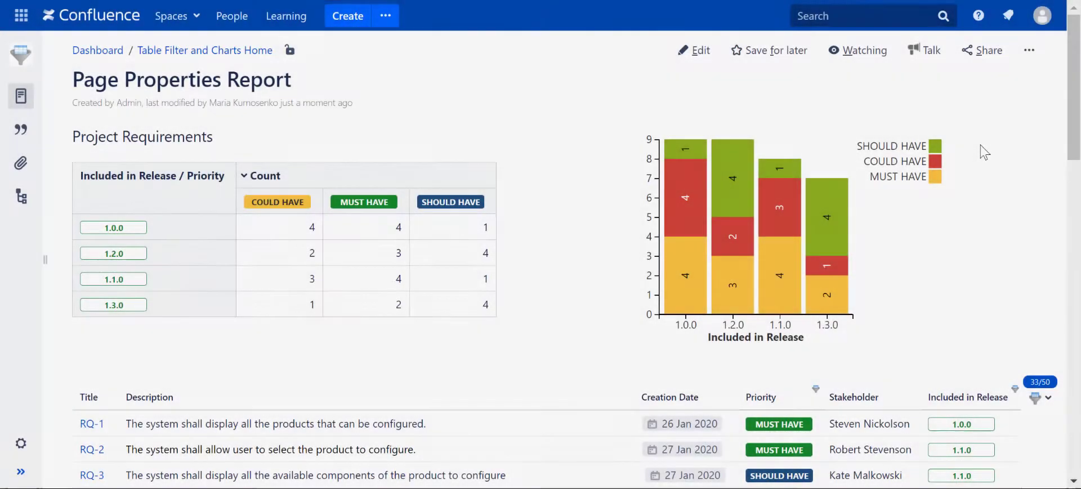
Step: Scroll through the Page Properties Report's pivot table, chart and requirement list, then back to the top
scroll(985, 152, "down", 5)
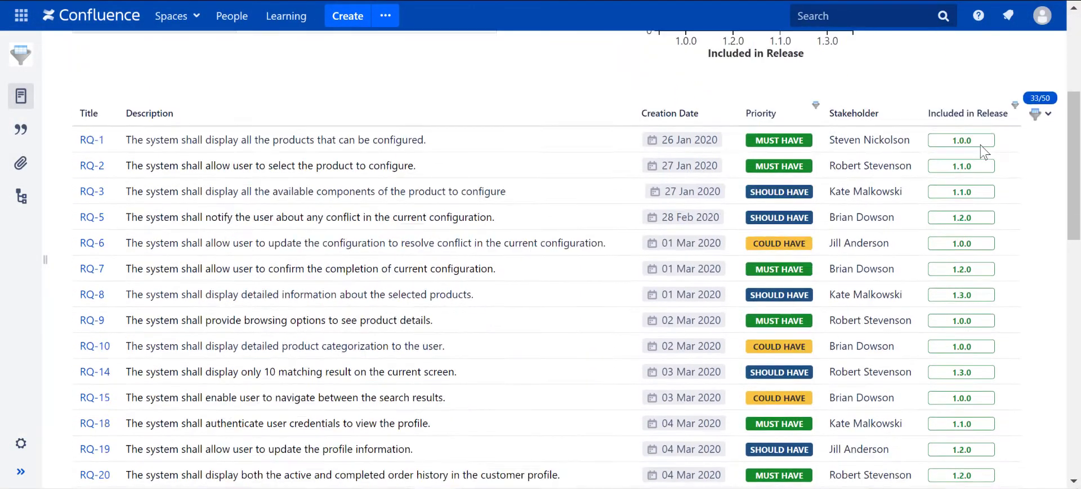
scroll(985, 152, "down", 3)
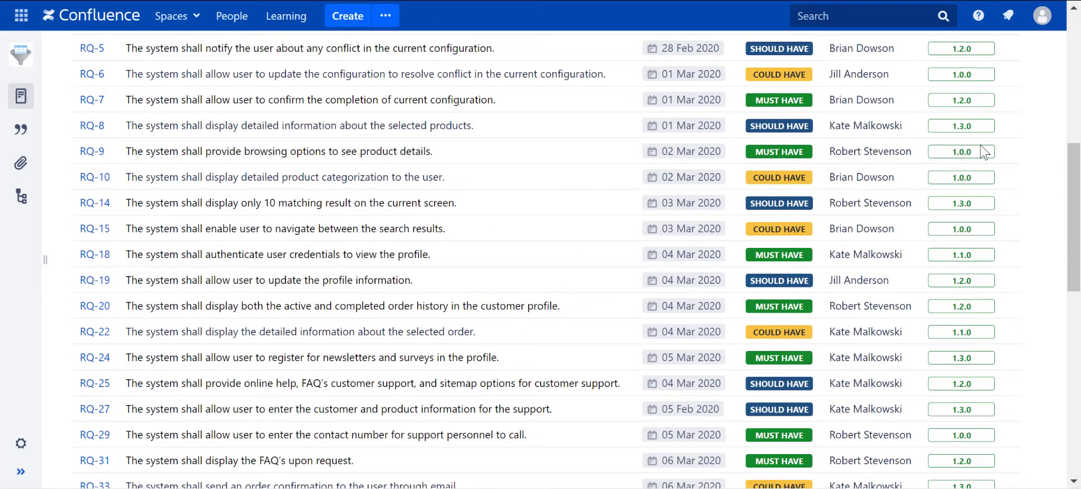
scroll(984, 152, "up", 6)
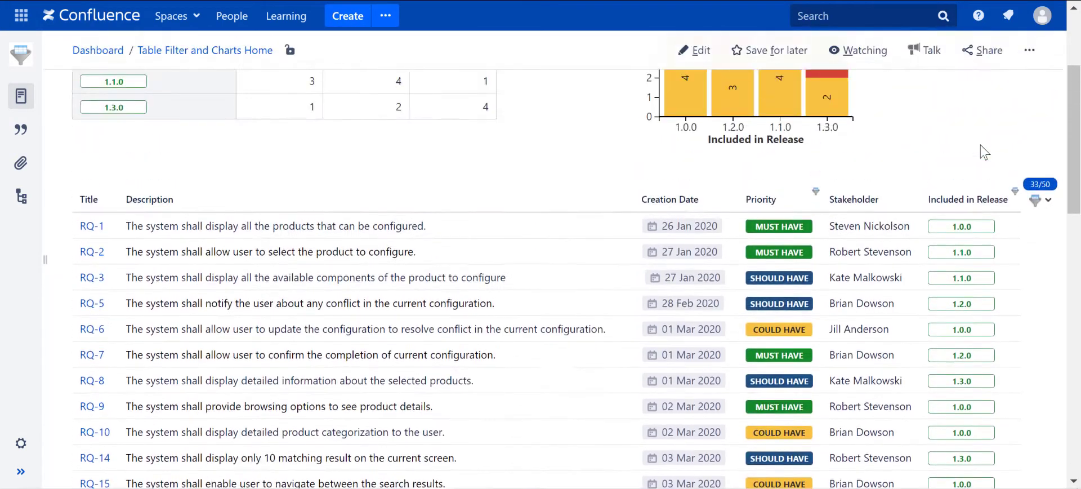
scroll(985, 152, "up", 2)
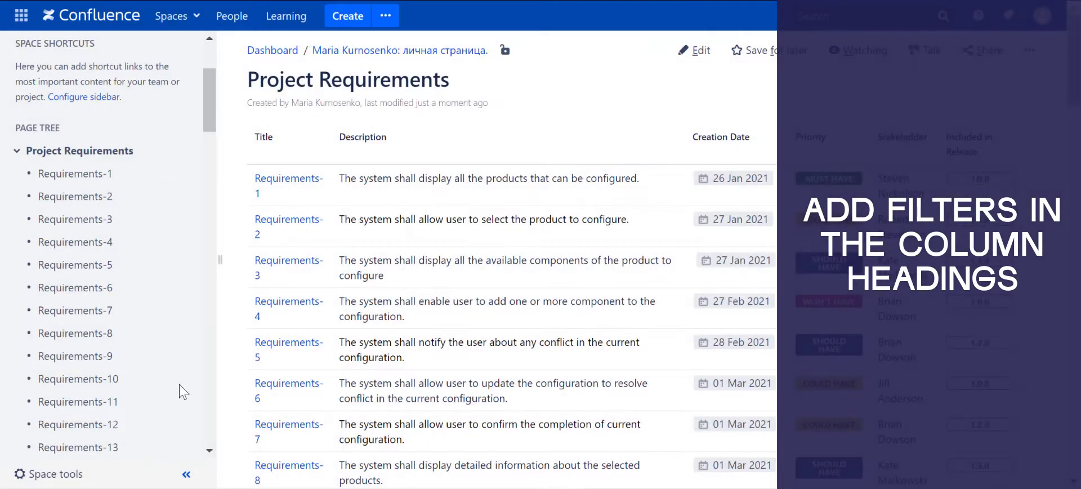
Step: Collapse the sidebar and set the Creation Date filter to 01 Feb 2021 – 15 Mar 2021
left_click(186, 475)
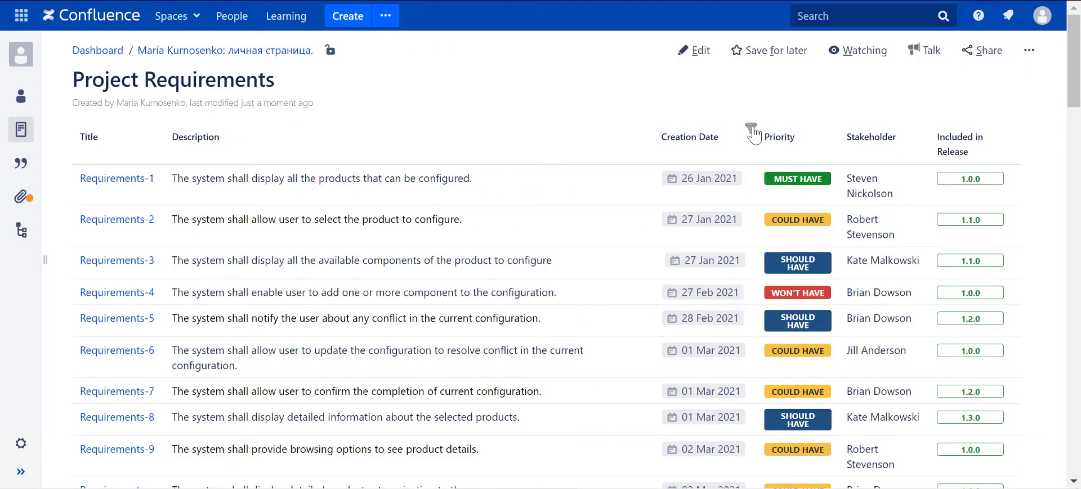
left_click(754, 131)
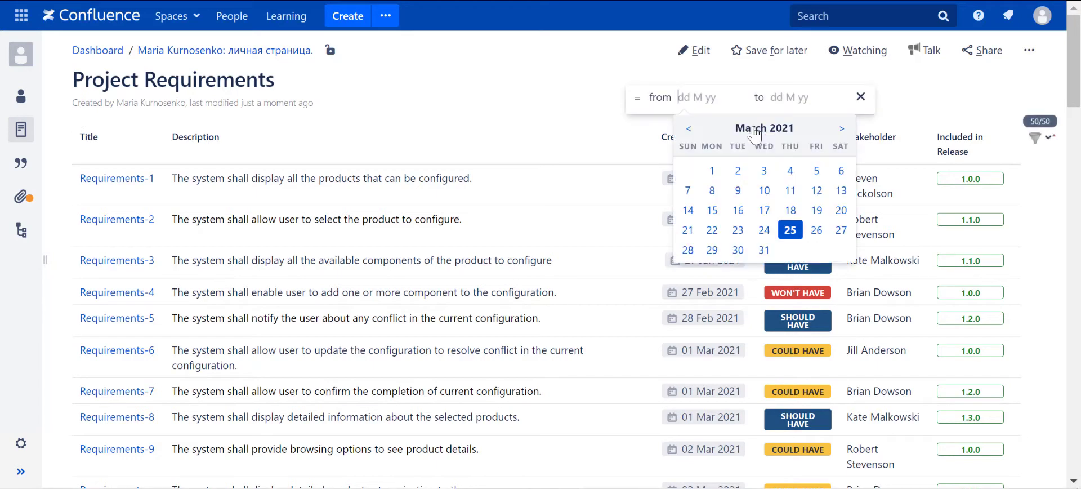
left_click(688, 130)
left_click(713, 170)
left_click(804, 97)
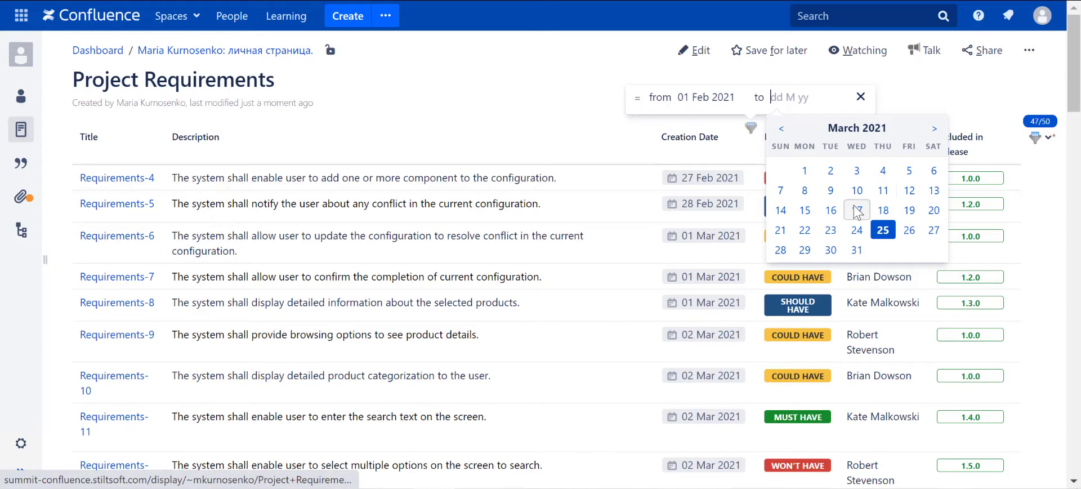
left_click(805, 211)
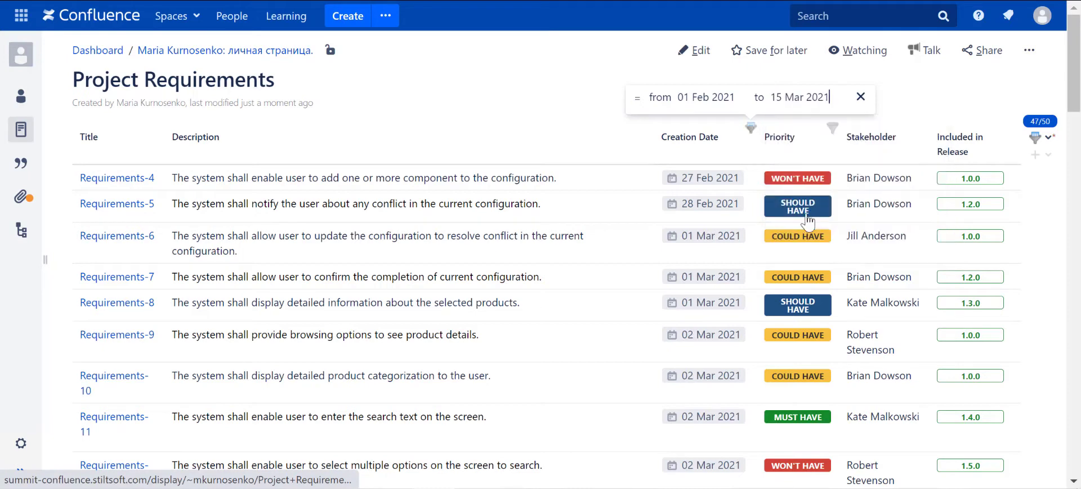
left_click(928, 96)
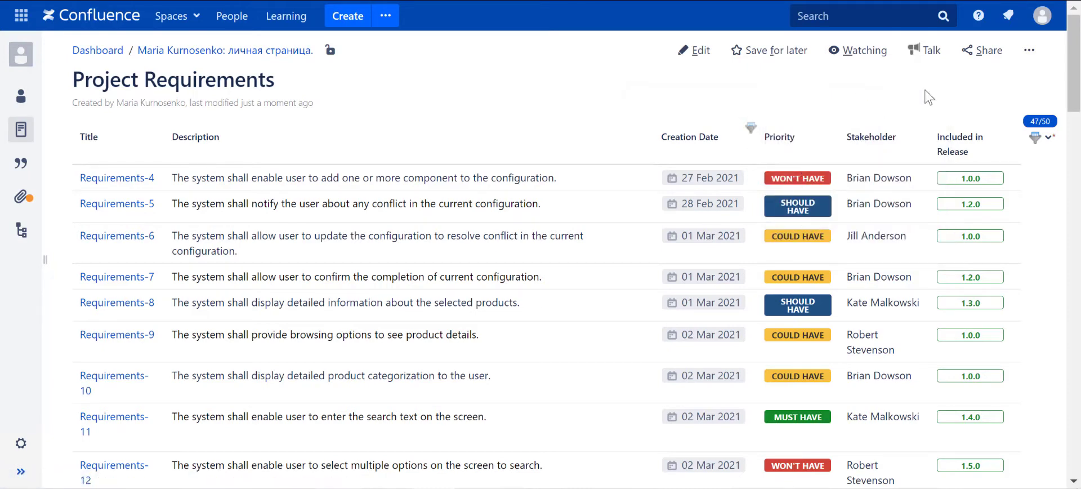
Step: Limit the Priority filter to COULD HAVE, MUST HAVE and SHOULD HAVE, then open the filter options
left_click(835, 129)
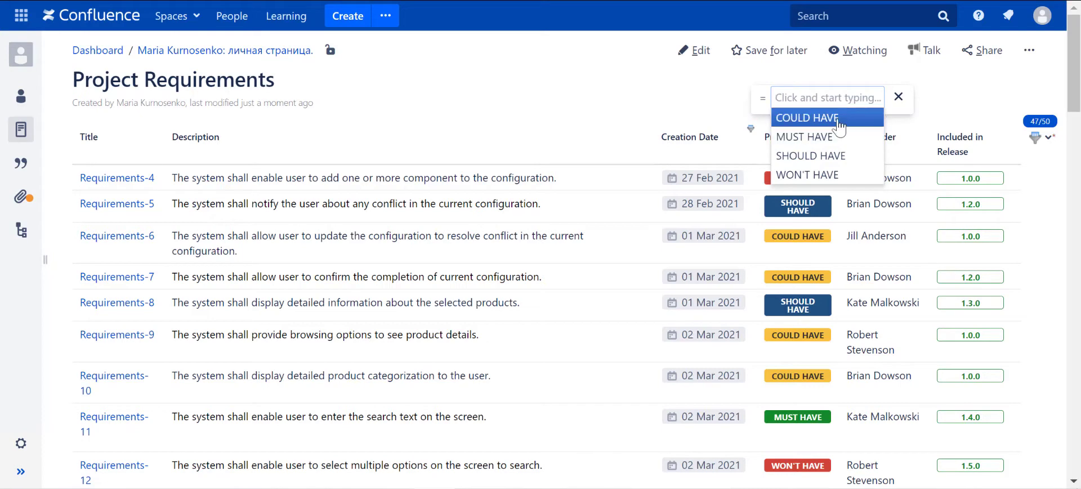
left_click(834, 118)
left_click(837, 120)
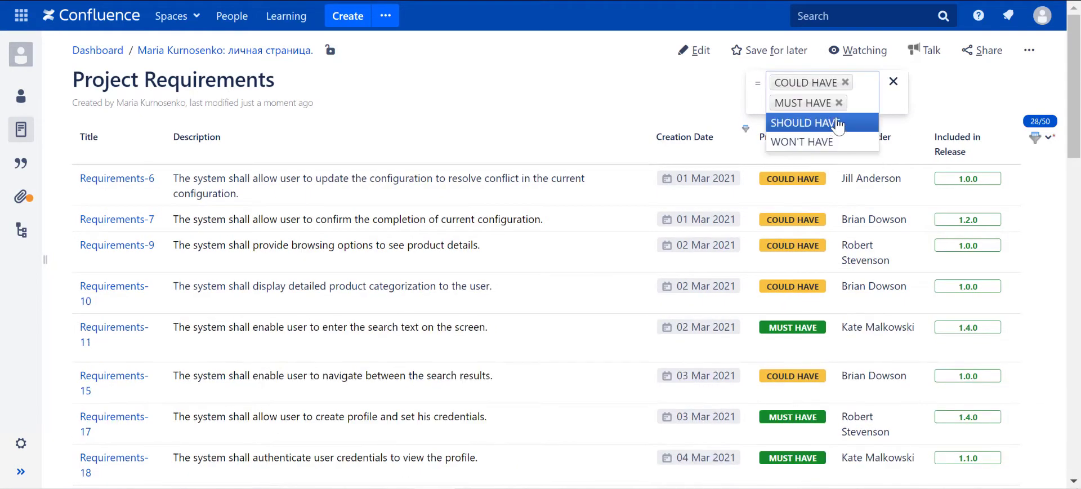
left_click(837, 122)
left_click(956, 93)
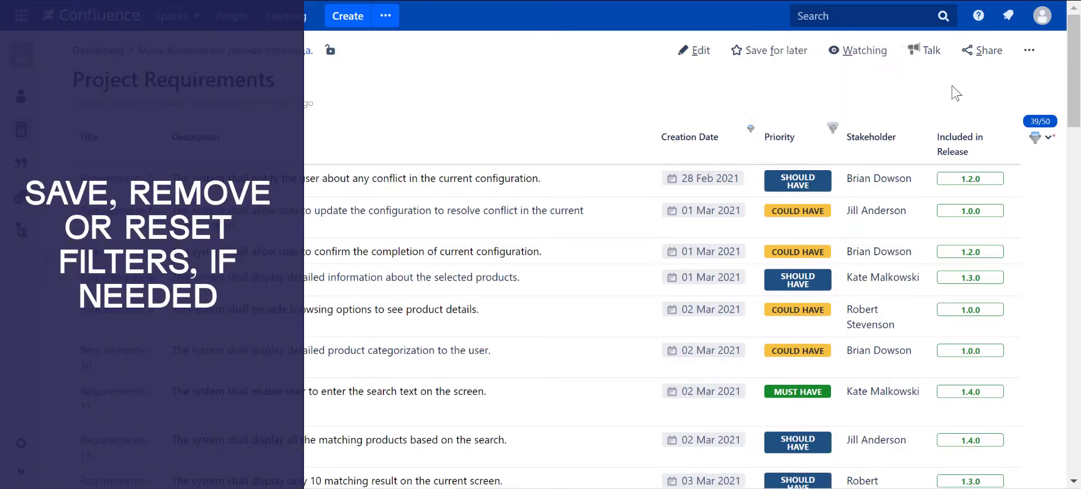
left_click(1039, 137)
left_click(1025, 164)
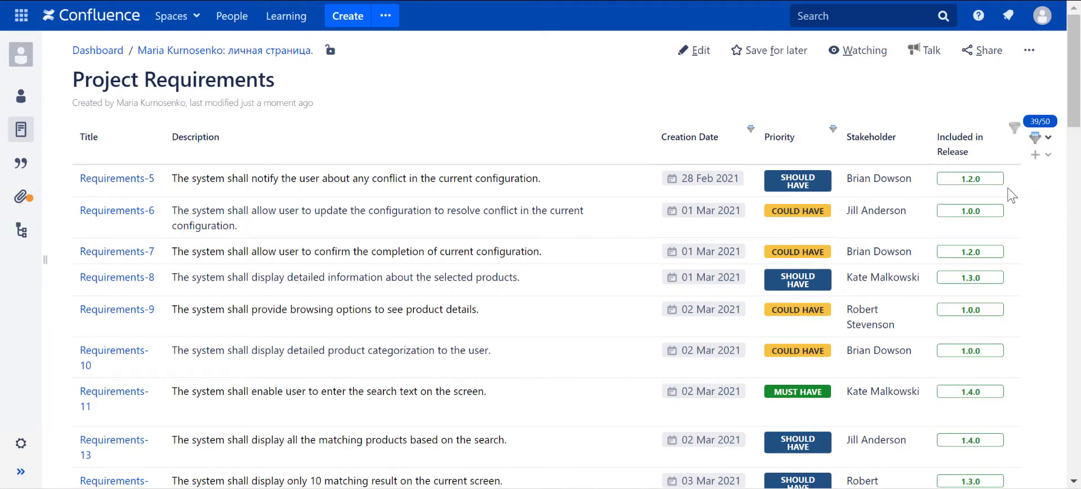
left_click(1040, 143)
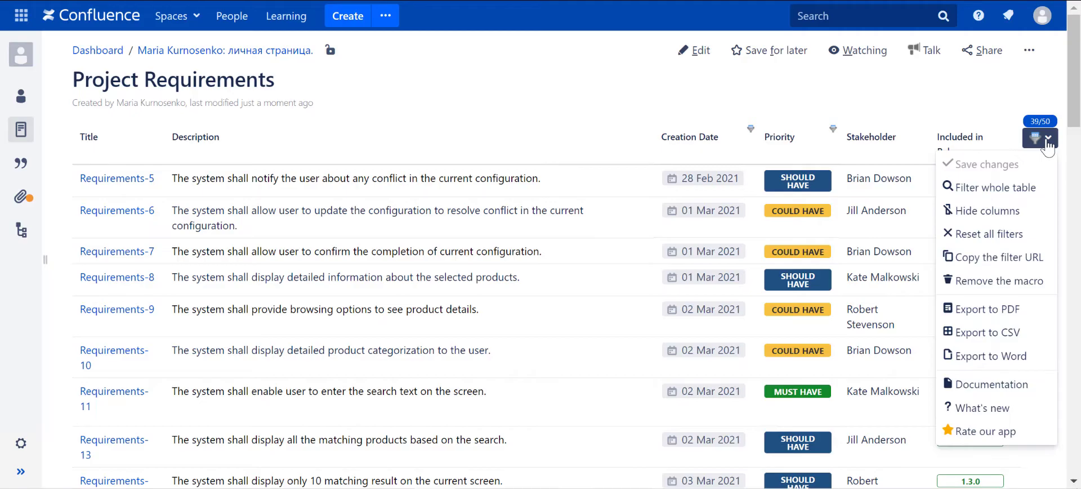
left_click(1020, 235)
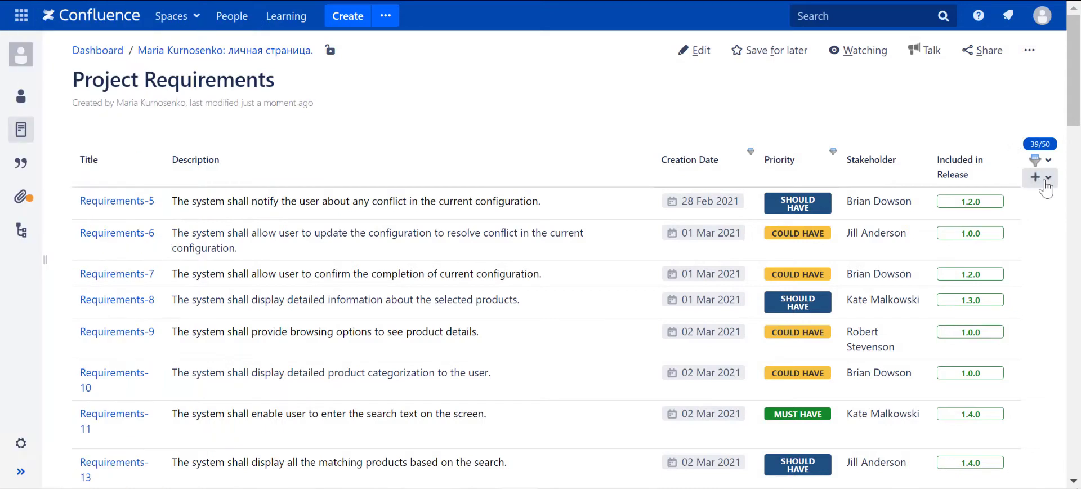
Step: Create a pivot table from the filtered rows with Stakeholder as row labels and Priority as column labels
left_click(1041, 178)
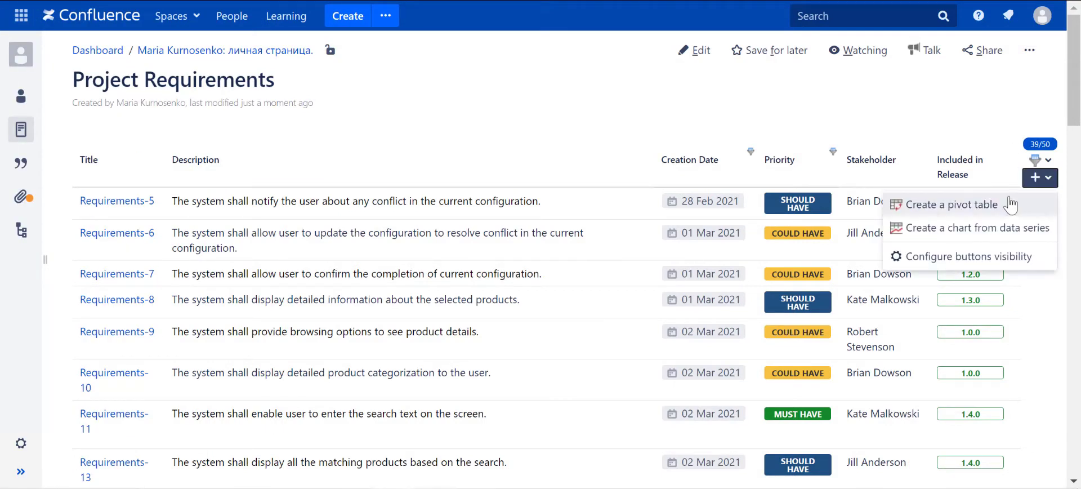
left_click(983, 207)
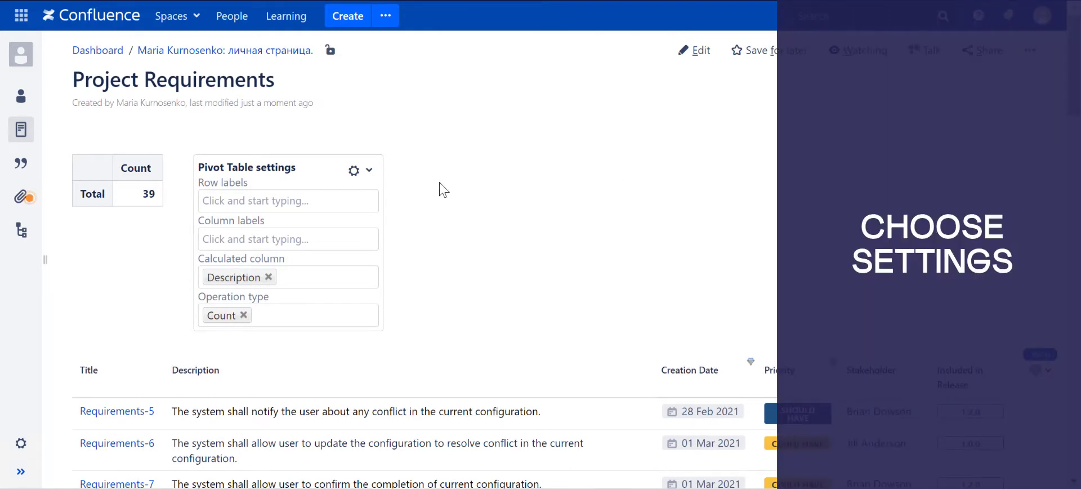
left_click(241, 200)
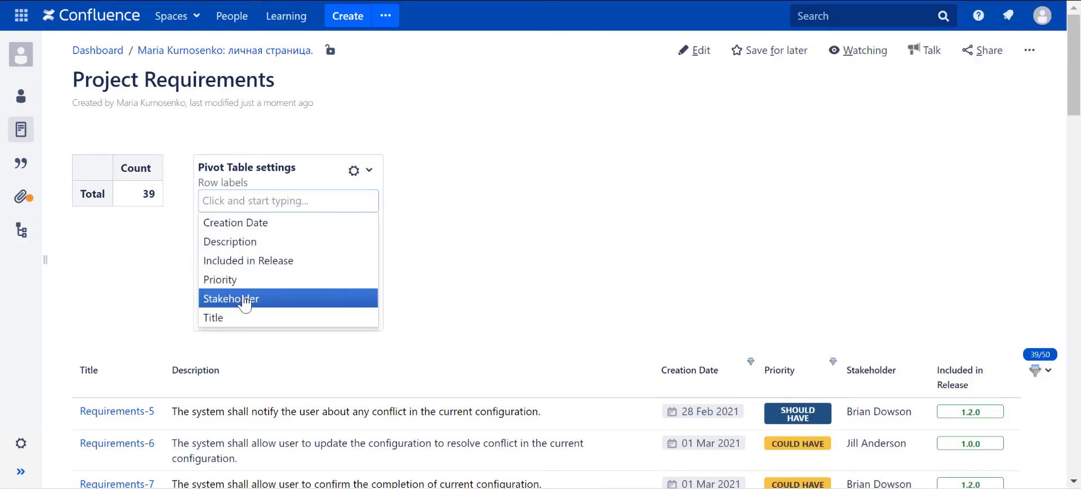
left_click(243, 299)
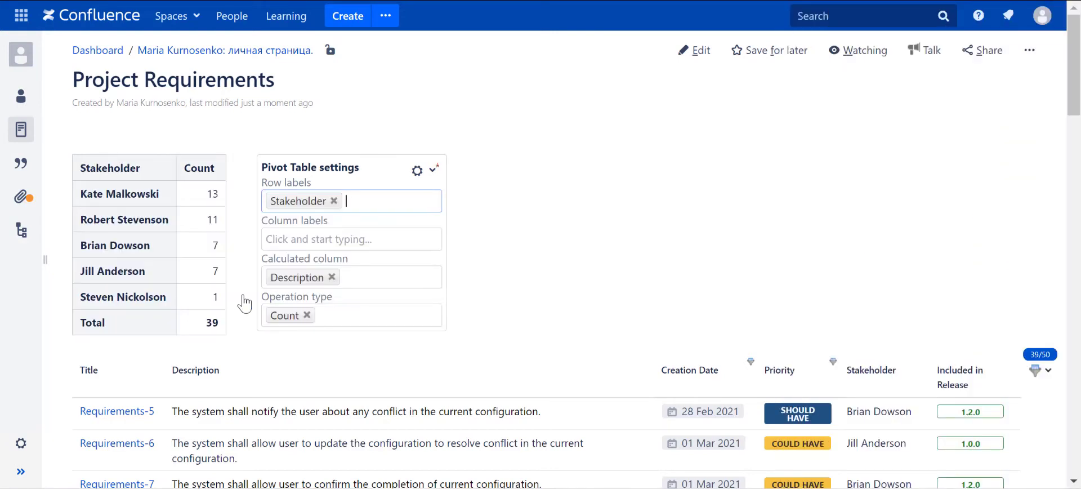
left_click(334, 237)
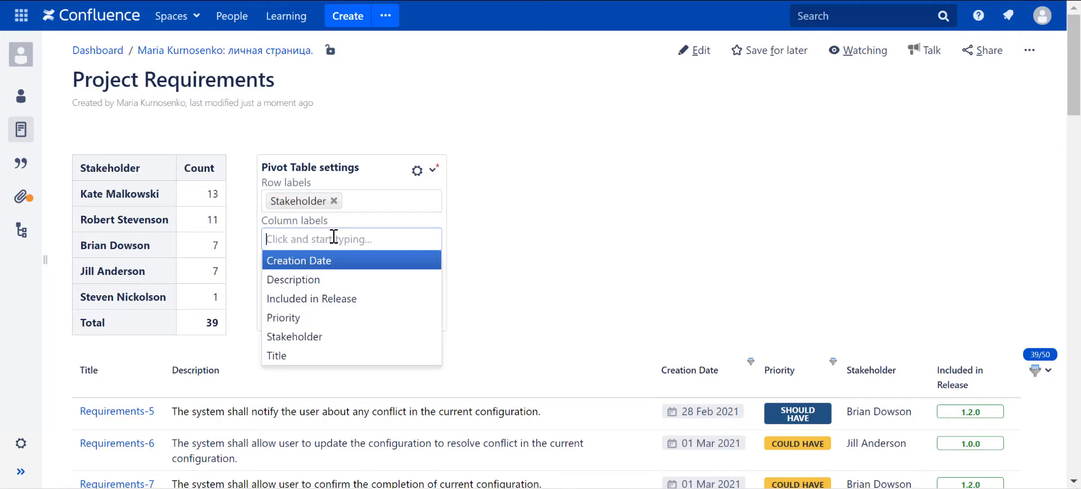
left_click(312, 318)
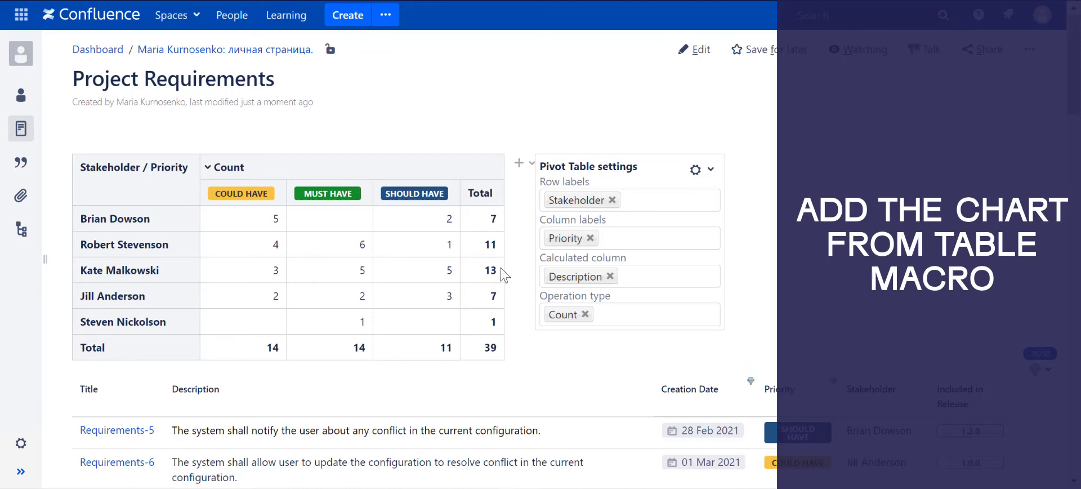
Step: Generate a Grouped Column chart from the pivot table data and select its preview
left_click(531, 164)
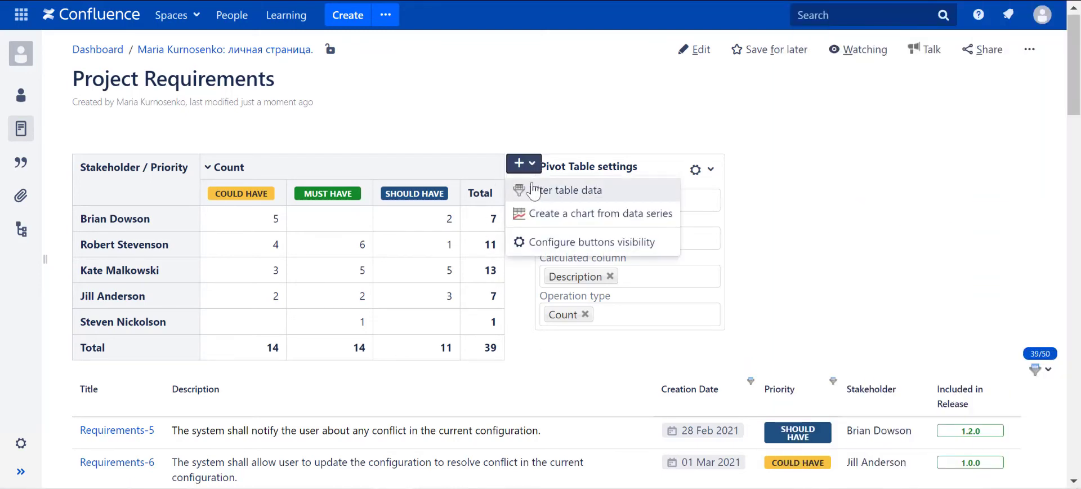
left_click(544, 215)
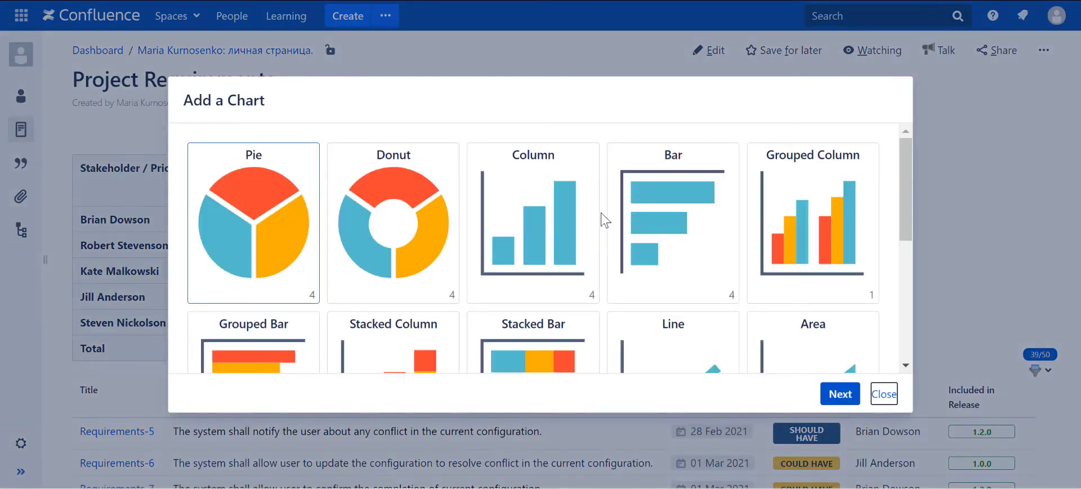
left_click(795, 226)
left_click(840, 393)
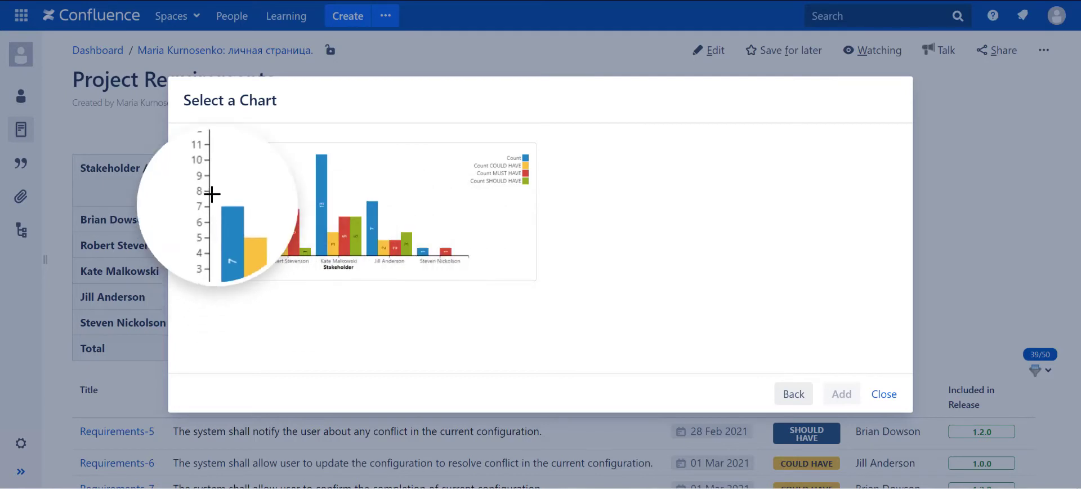
left_click(463, 206)
Step: Add the chart, remove the Count series and set the chart width to 700
left_click(840, 394)
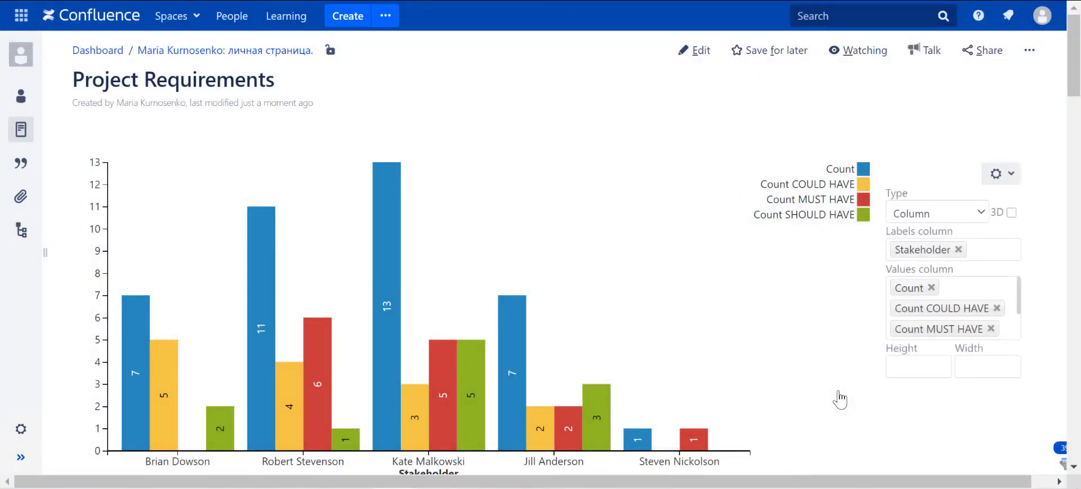
left_click(932, 288)
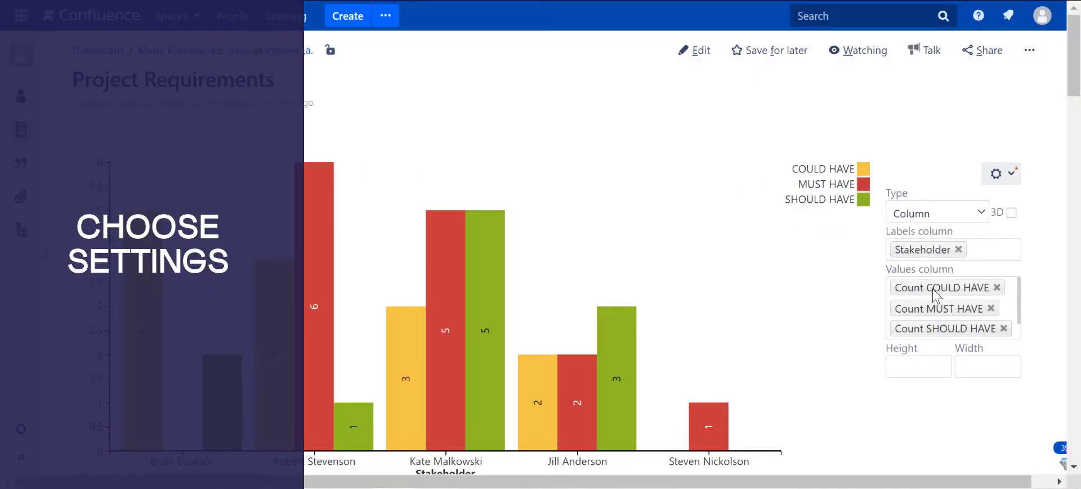
left_click(957, 364)
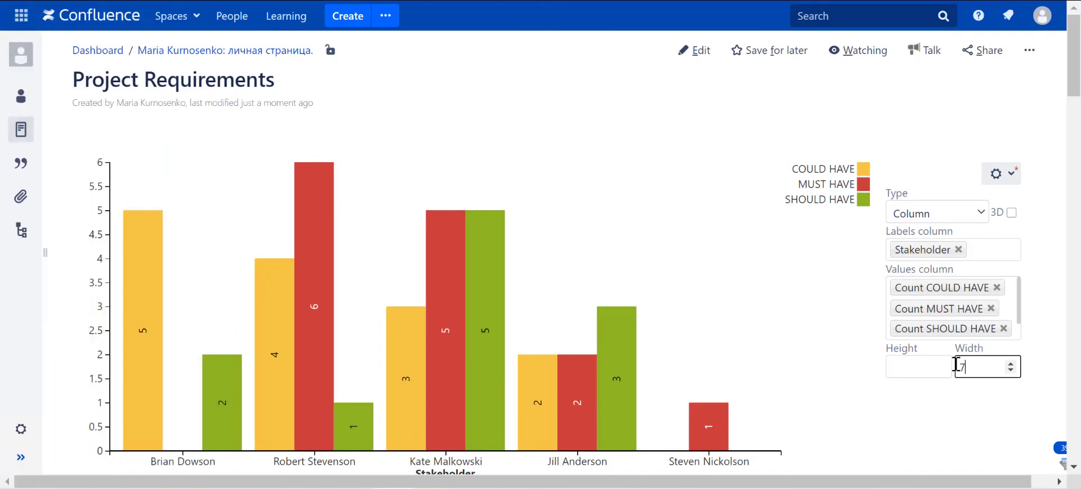
type("700")
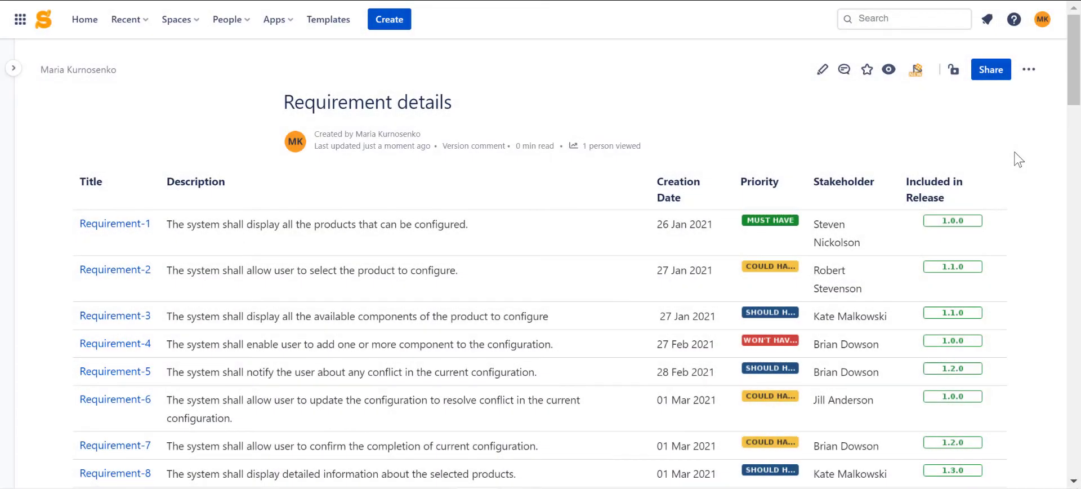
Step: Scroll through the Requirement details page and open it in the editor
scroll(1019, 159, "down", 8)
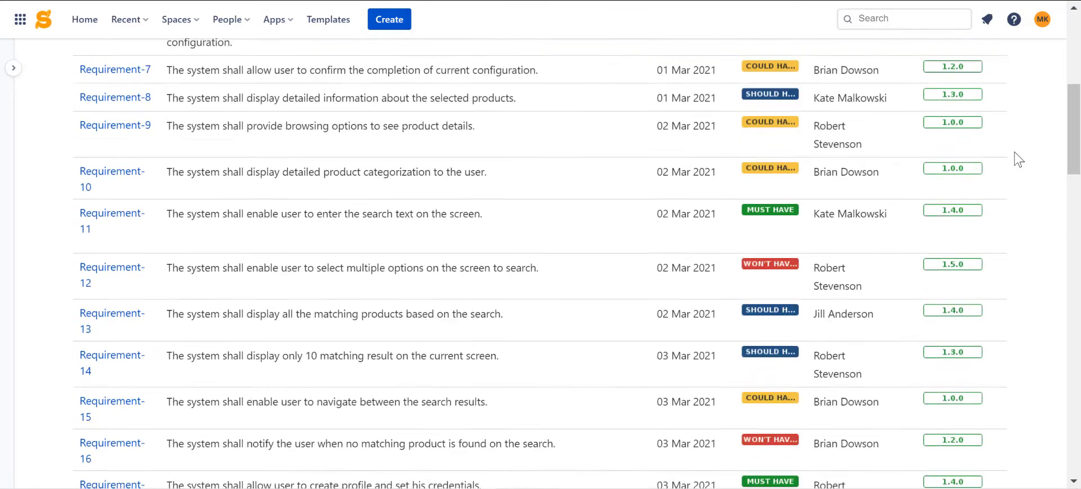
scroll(1018, 159, "up", 8)
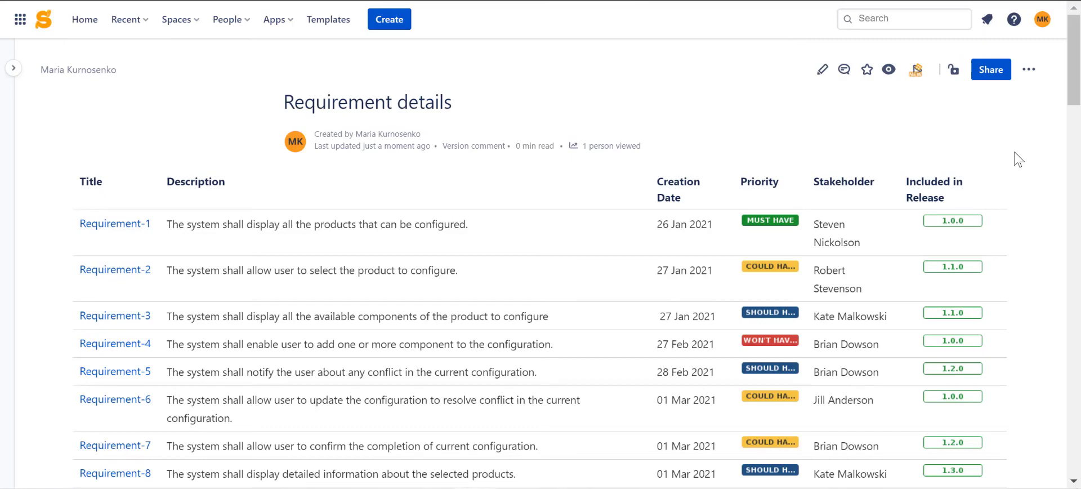
left_click(916, 78)
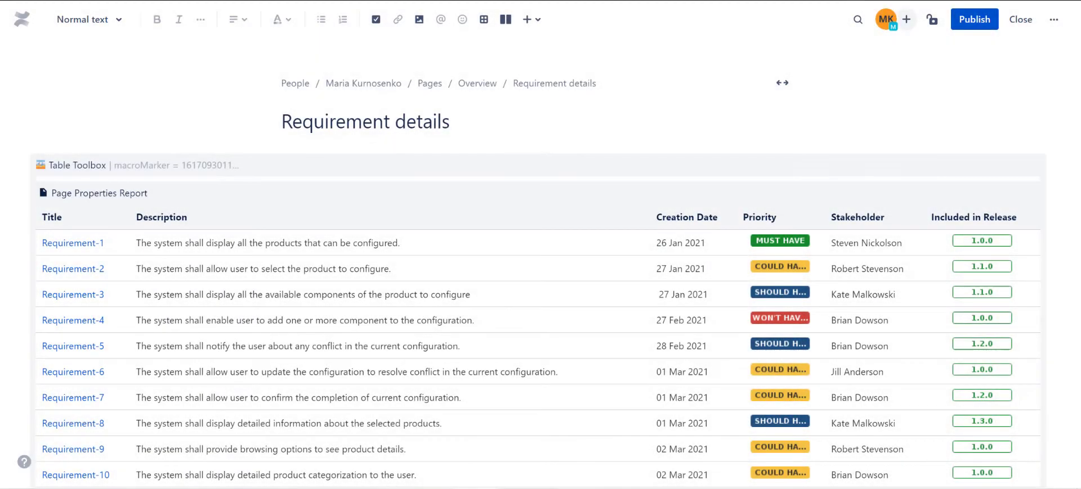
Step: Open the Table Toolbox macro's settings and select its Table Filter node
left_click(274, 171)
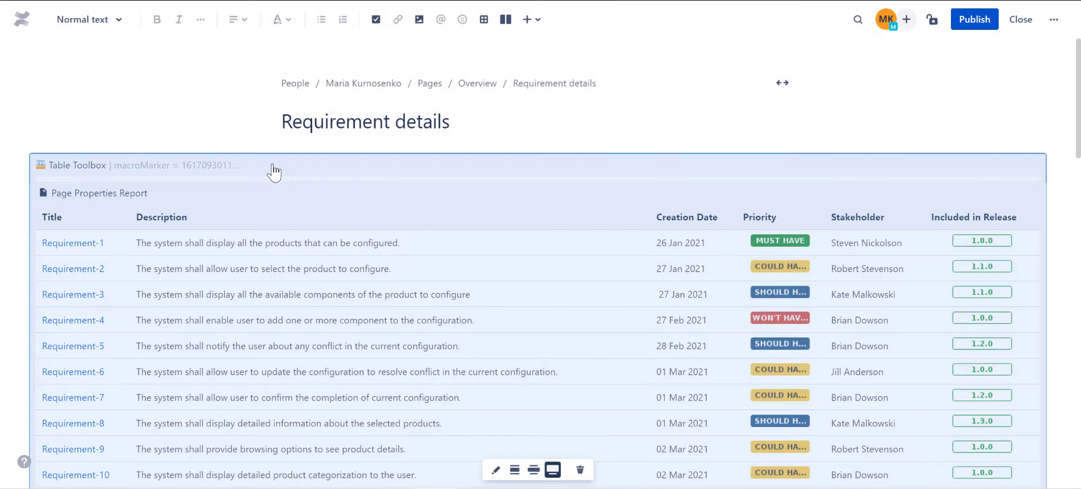
left_click(496, 471)
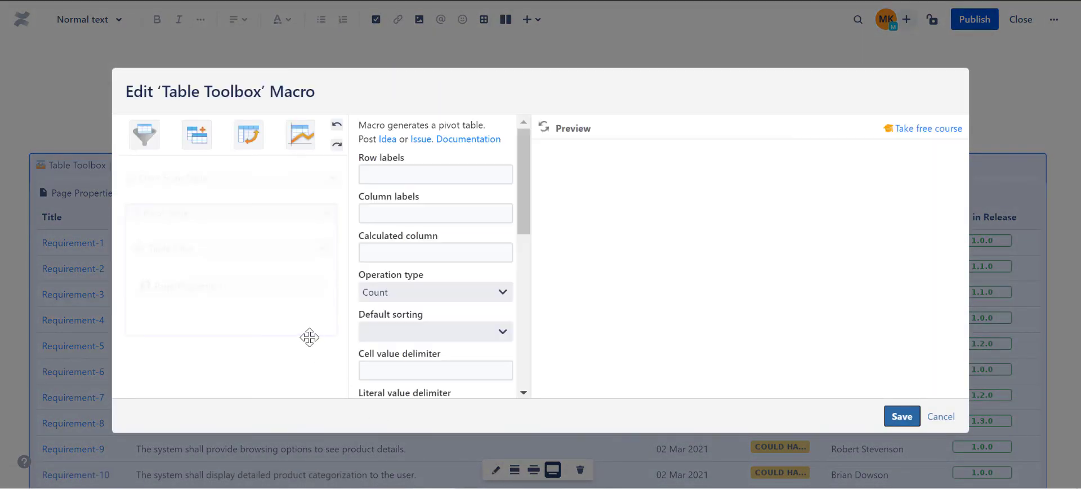
left_click(247, 248)
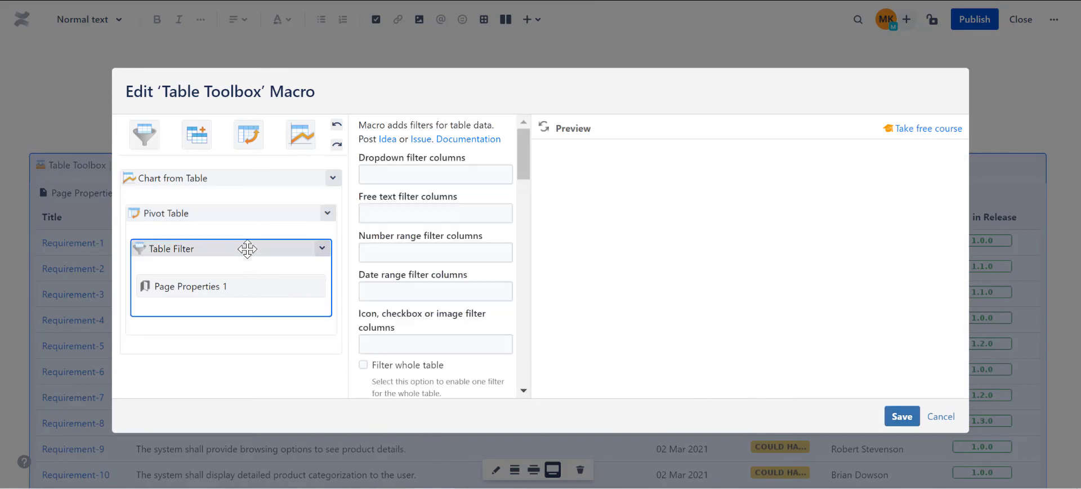